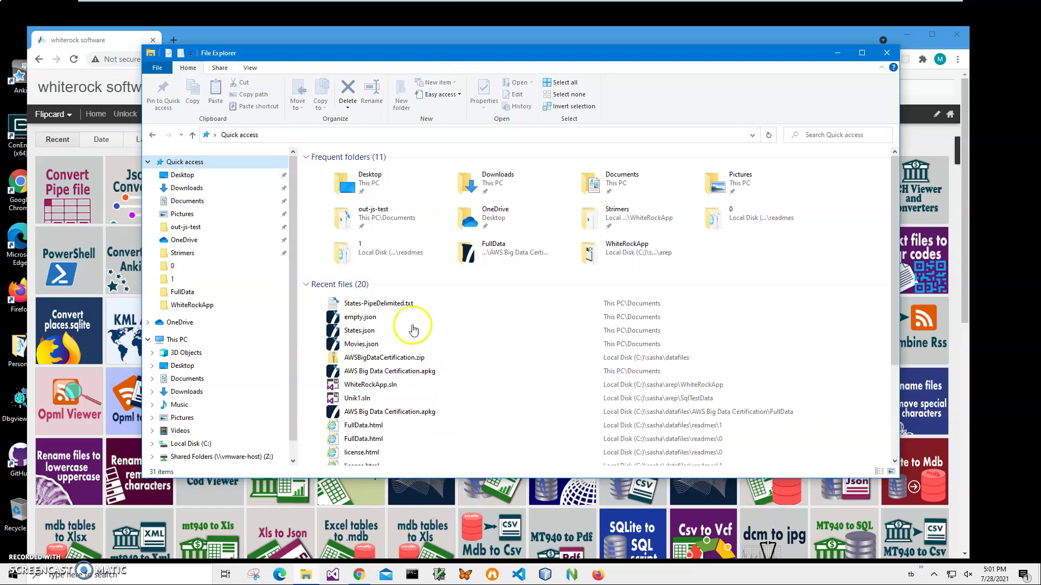
- Select States-PipeDelimited.txt in Recent files and bring up its Open with options
{"action": "left_click", "coordinate": [387, 307]}
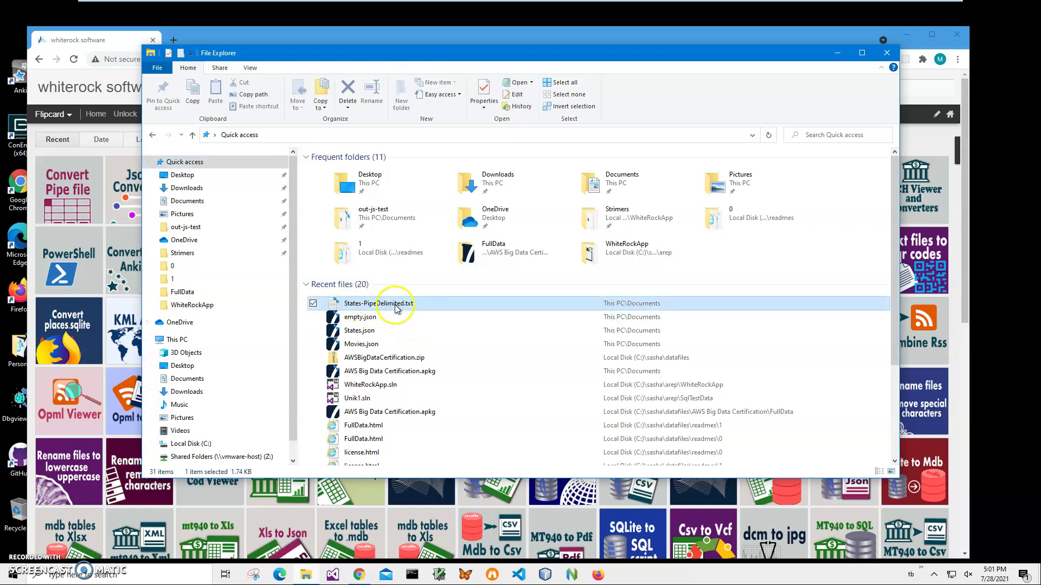
{"action": "right_click", "coordinate": [379, 308]}
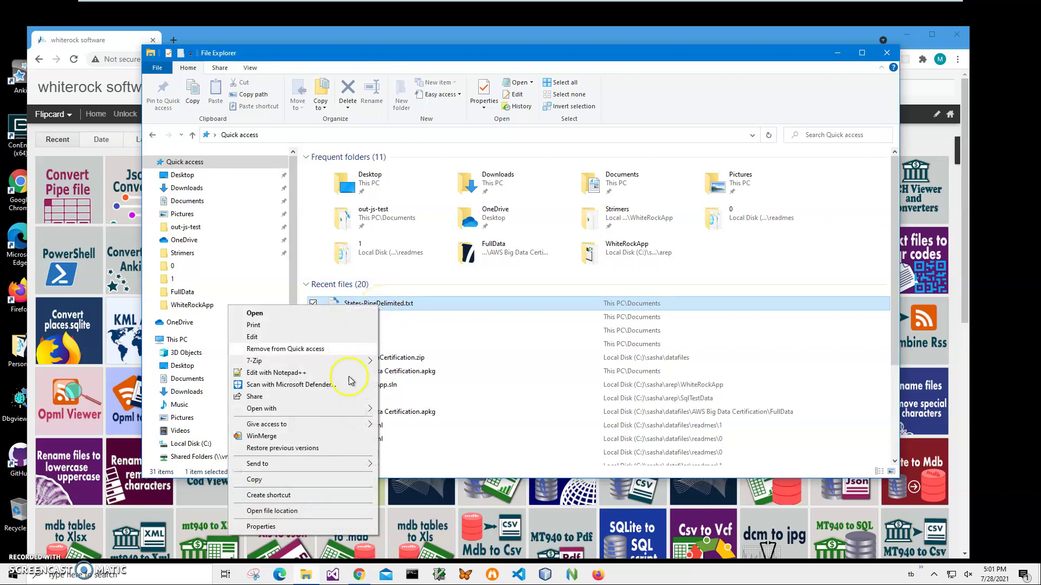
- Open States-PipeDelimited.txt in Notepad and select the header line of field names
{"action": "mouse_move", "coordinate": [336, 410]}
{"action": "left_click", "coordinate": [424, 420]}
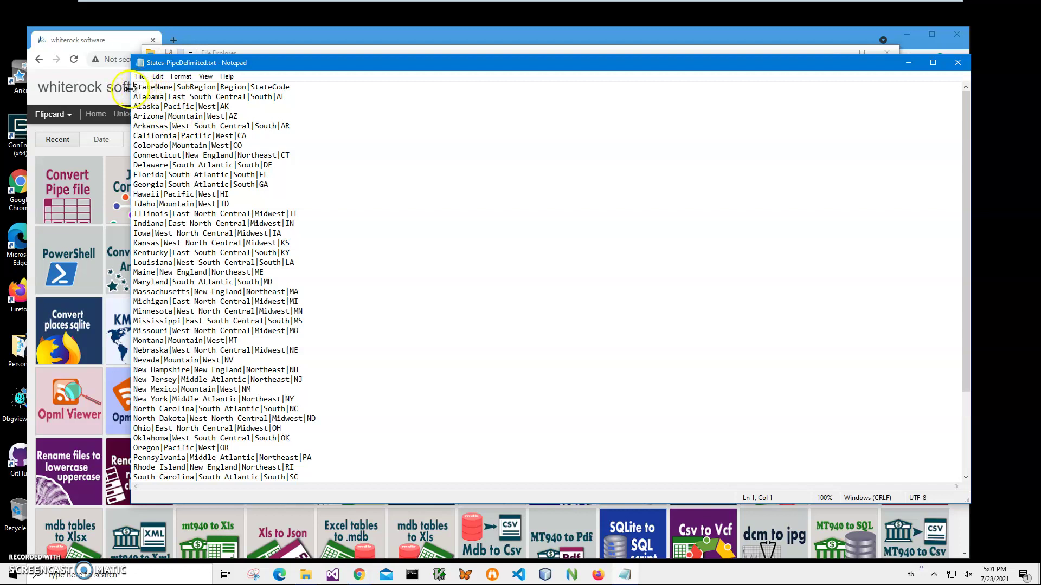
{"action": "double_click", "coordinate": [175, 86]}
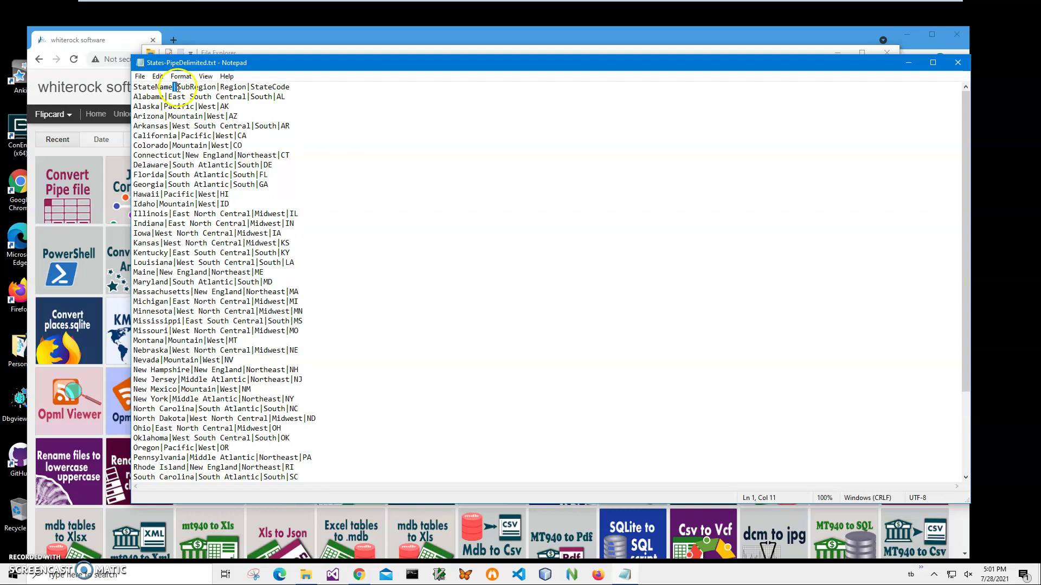
{"action": "left_click_drag", "start_coordinate": [311, 86], "coordinate": [153, 92]}
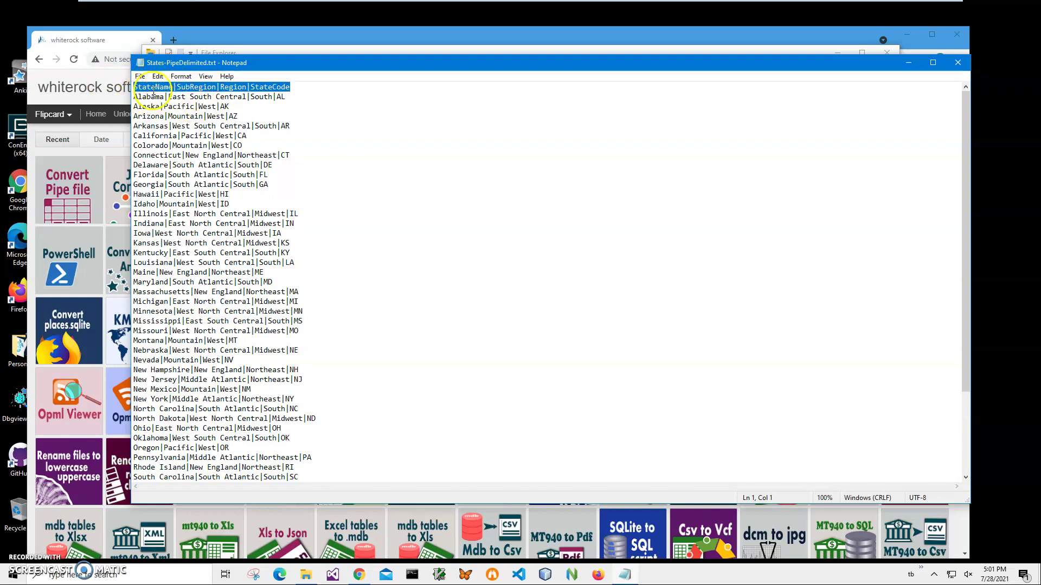
{"action": "left_click", "coordinate": [152, 93]}
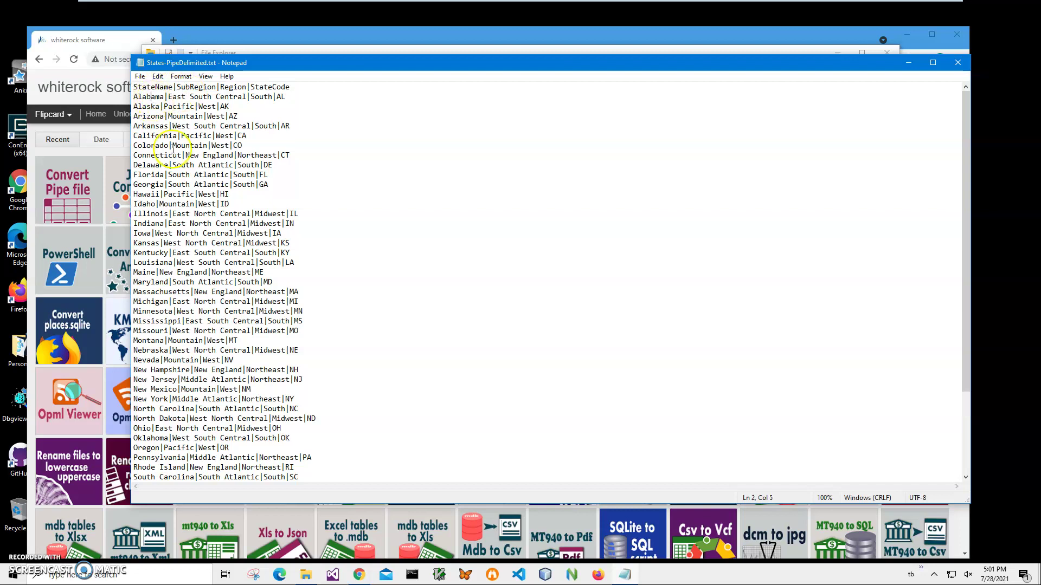
- Review the state rows, picking out Alabama's name, South subregion and South region, then close Notepad
{"action": "scroll", "coordinate": [185, 287], "scroll_direction": "down", "scroll_amount": 3}
{"action": "scroll", "coordinate": [190, 302], "scroll_direction": "up", "scroll_amount": 2}
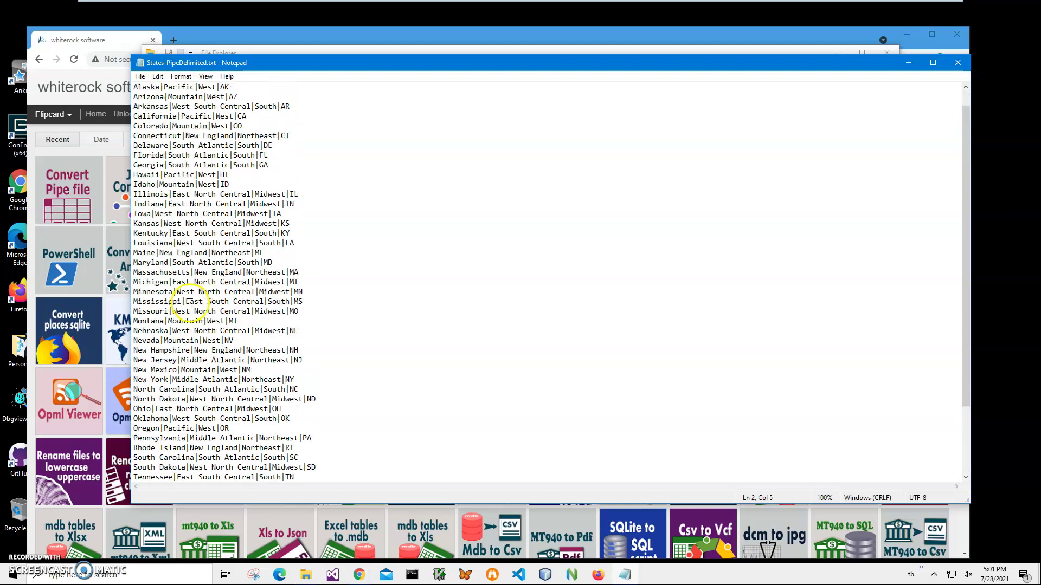
{"action": "scroll", "coordinate": [191, 302], "scroll_direction": "up", "scroll_amount": 1}
{"action": "double_click", "coordinate": [149, 96]}
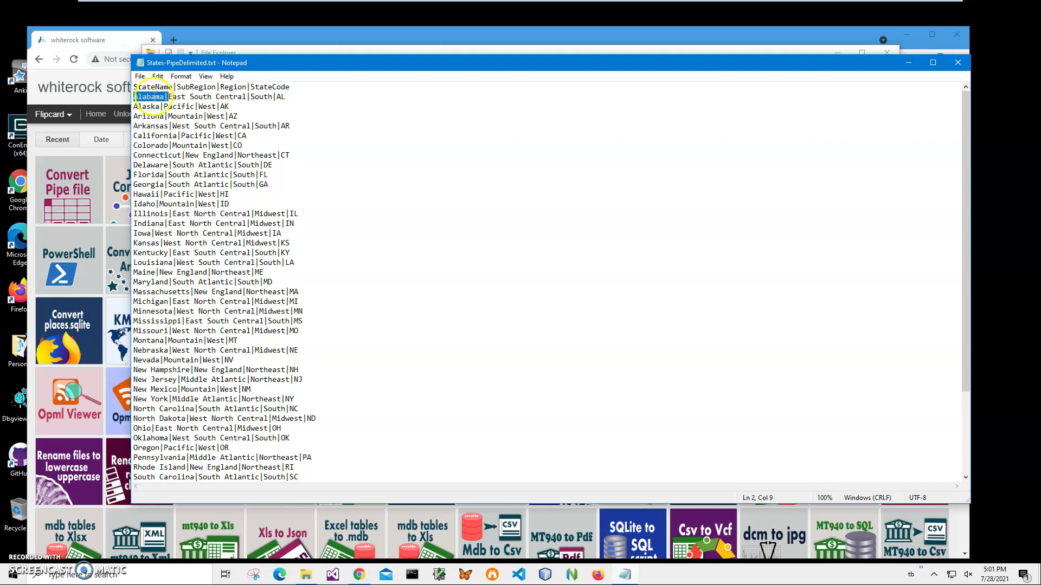
{"action": "double_click", "coordinate": [199, 98]}
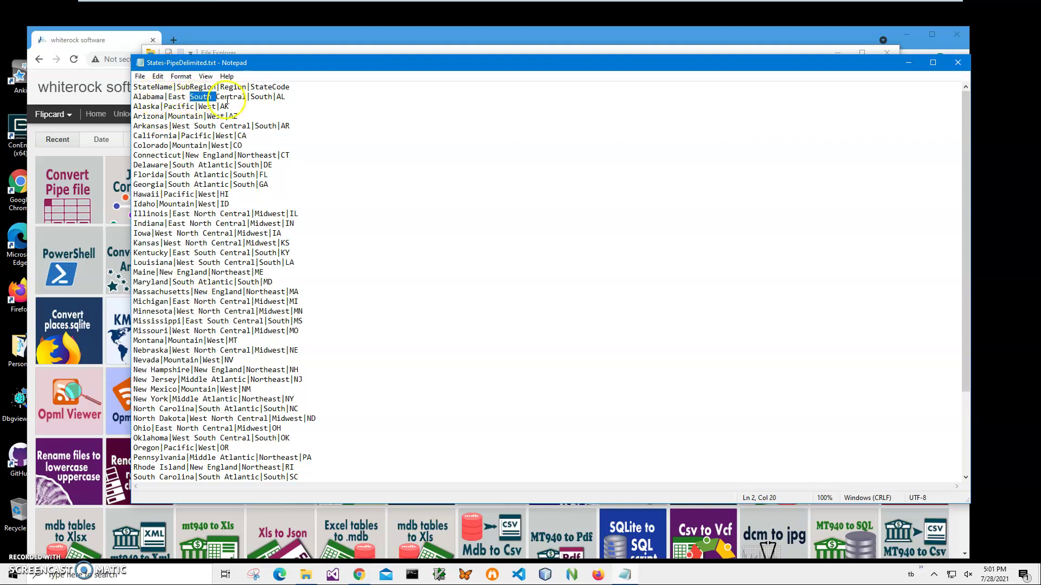
{"action": "double_click", "coordinate": [259, 97]}
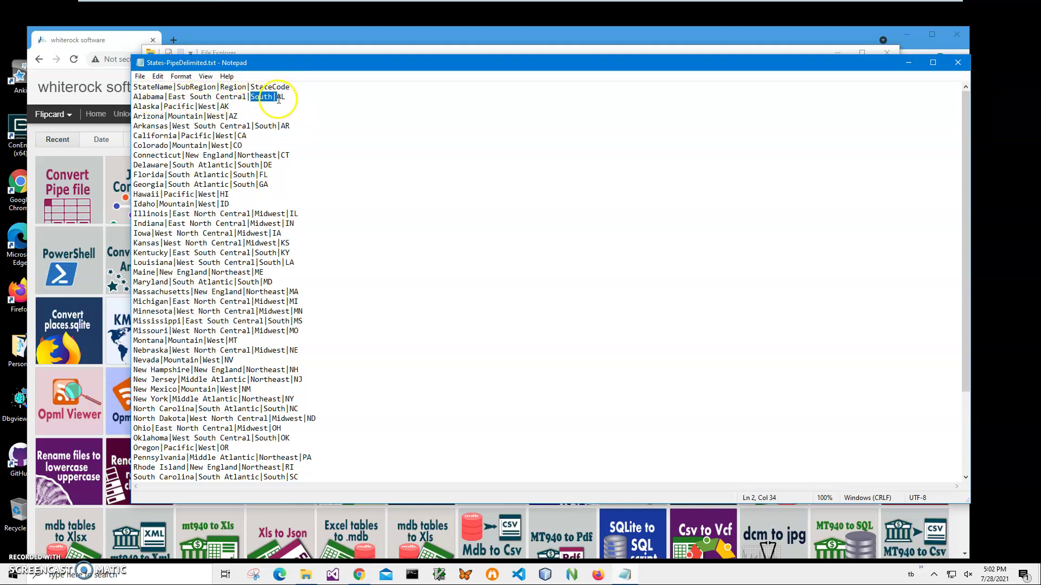
{"action": "scroll", "coordinate": [249, 242], "scroll_direction": "down", "scroll_amount": 4}
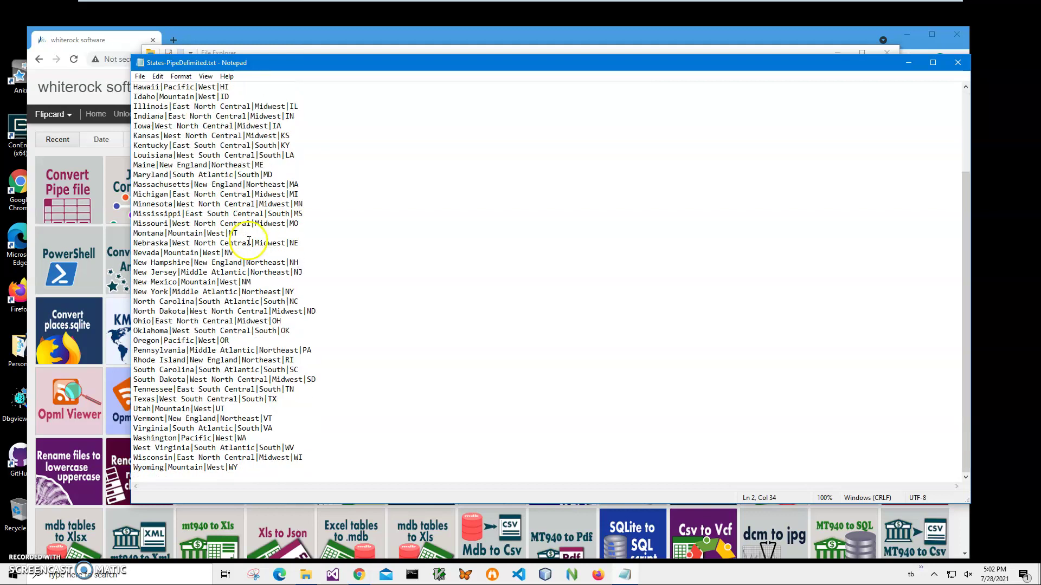
{"action": "scroll", "coordinate": [249, 241], "scroll_direction": "up", "scroll_amount": 4}
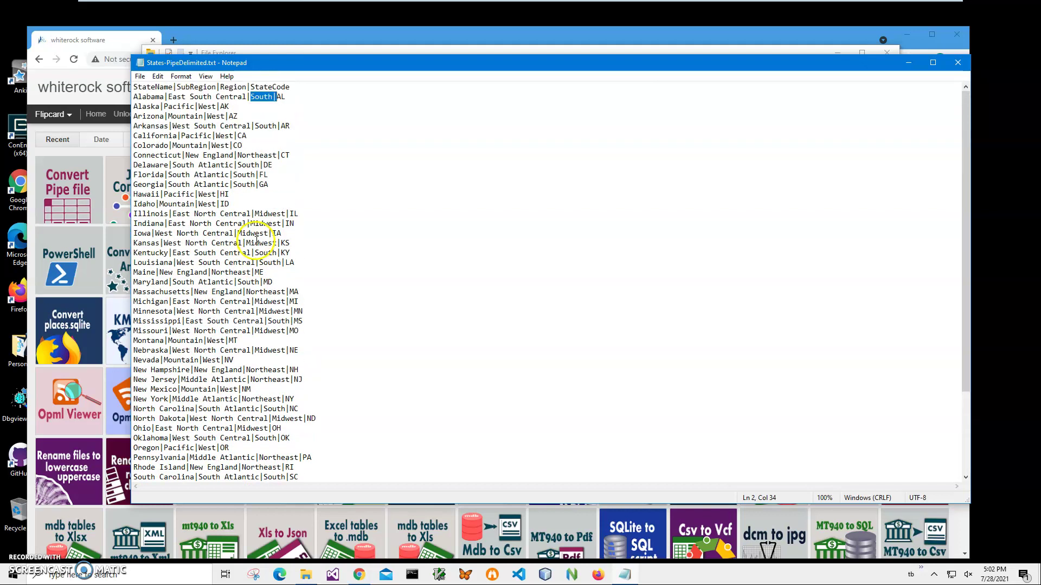
{"action": "scroll", "coordinate": [257, 238], "scroll_direction": "down", "scroll_amount": 4}
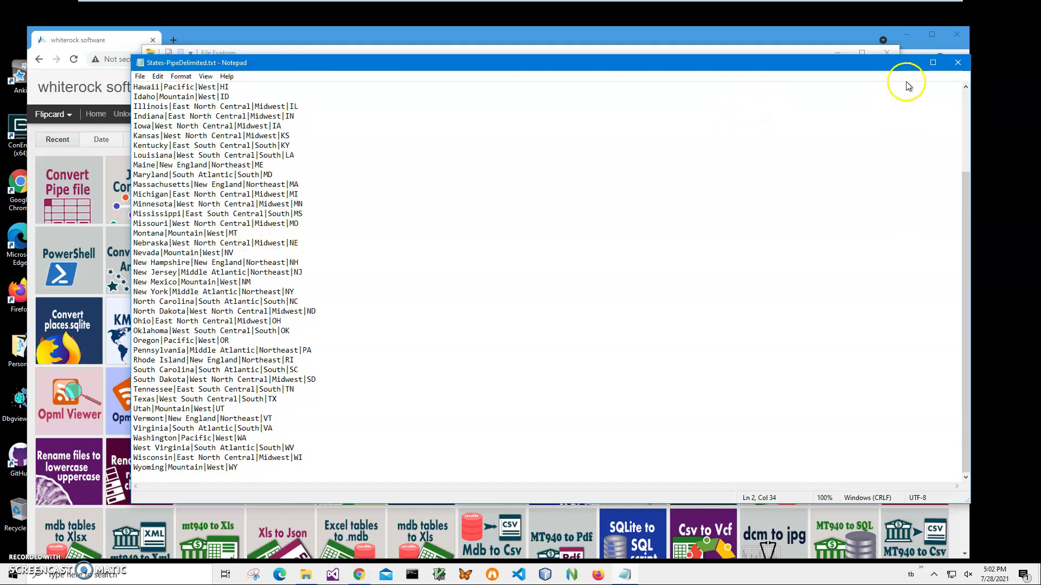
{"action": "left_click", "coordinate": [957, 63]}
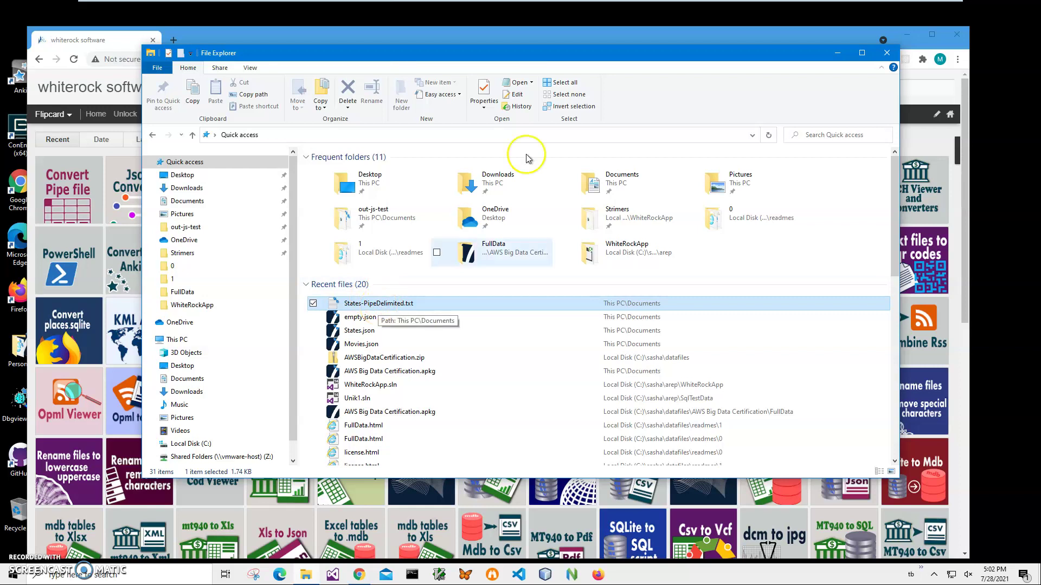
- Download PipeDelimitedtoExcelSetup.zip from the whiterock pipe-converter post and open the zip
{"action": "left_click", "coordinate": [505, 39]}
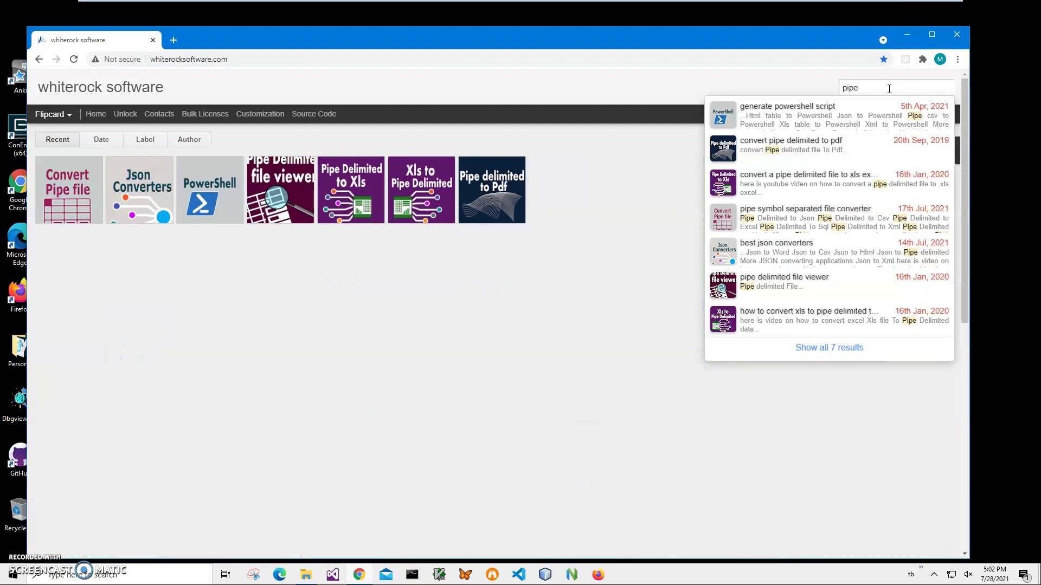
{"action": "left_click", "coordinate": [68, 187]}
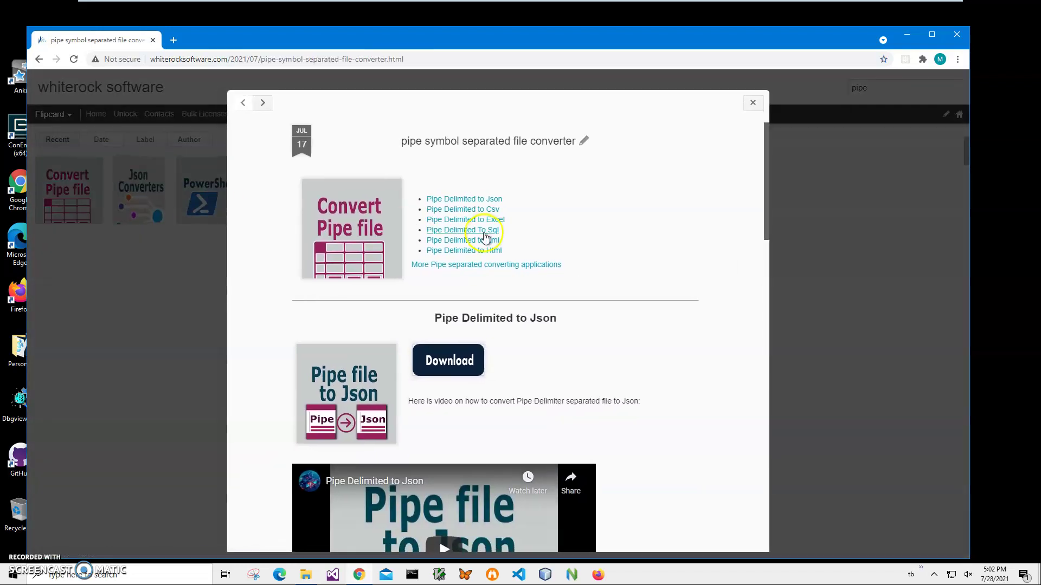
{"action": "left_click", "coordinate": [481, 226]}
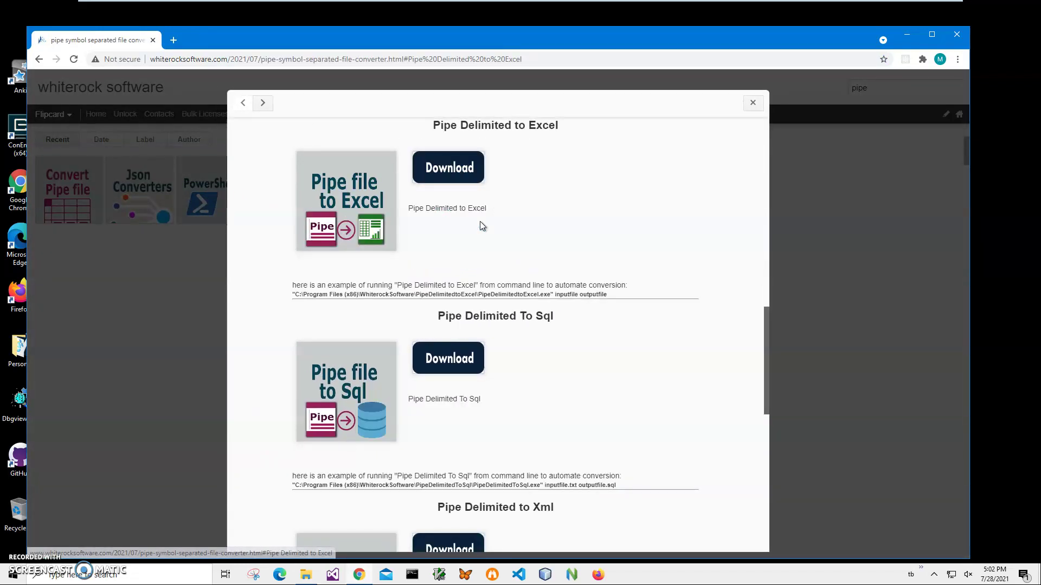
{"action": "left_click", "coordinate": [452, 169]}
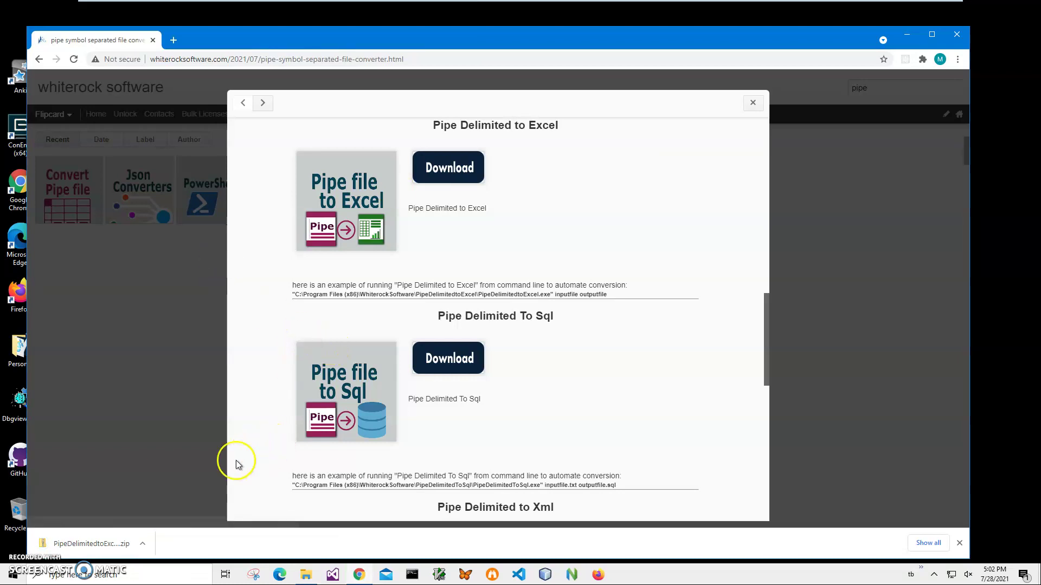
{"action": "left_click", "coordinate": [110, 551]}
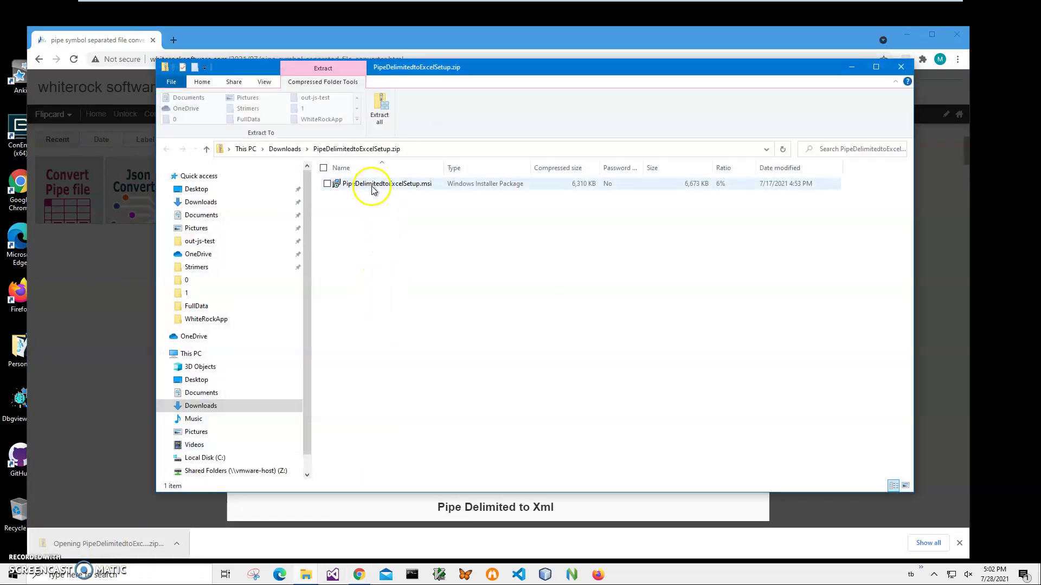
- Run PipeDelimitedtoExcelSetup.msi past the unrecognized-app warning and finish the installation
{"action": "double_click", "coordinate": [372, 187]}
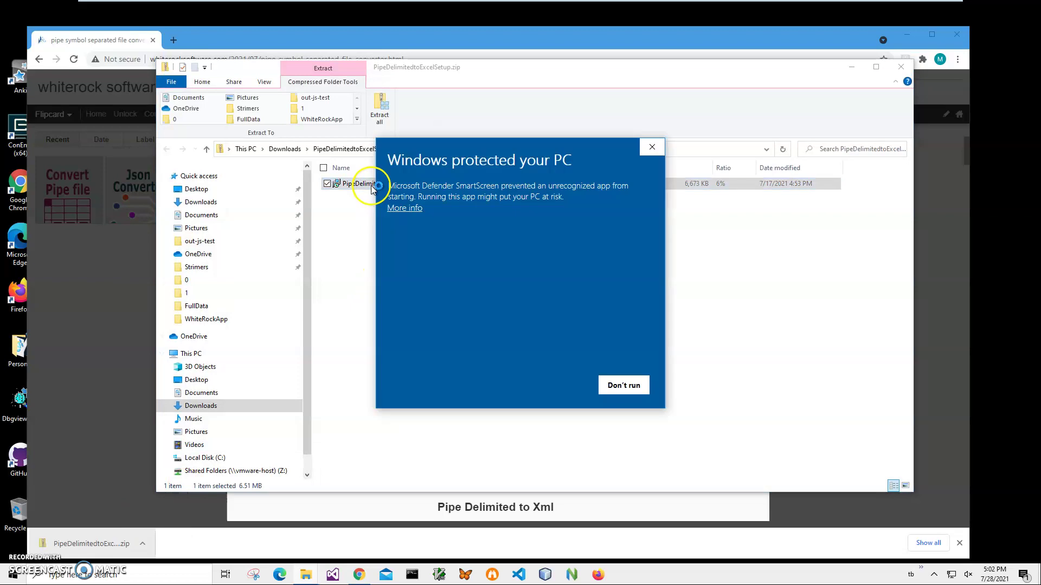
{"action": "left_click", "coordinate": [413, 210]}
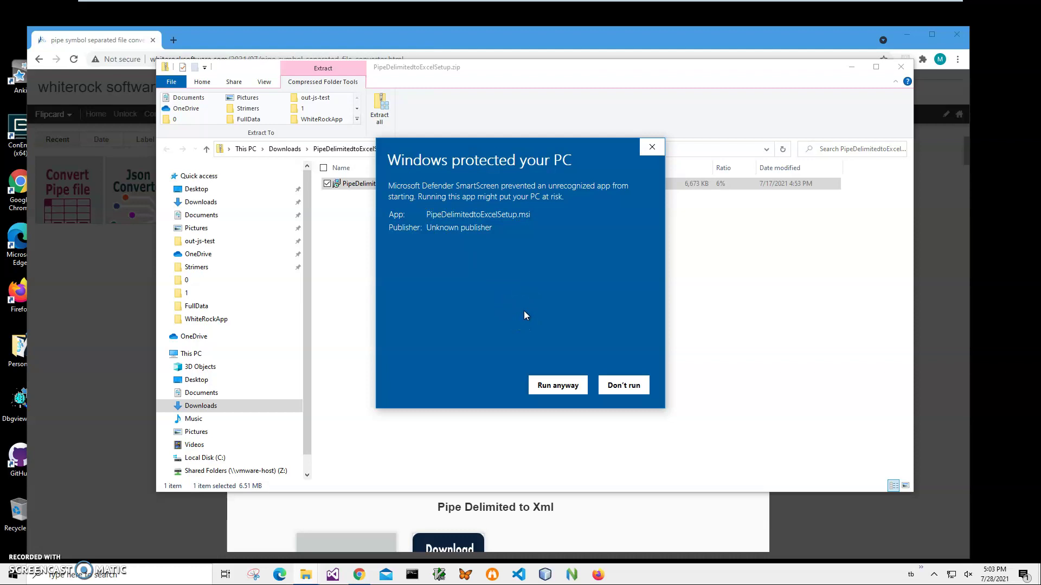
{"action": "left_click_drag", "start_coordinate": [493, 234], "coordinate": [441, 244]}
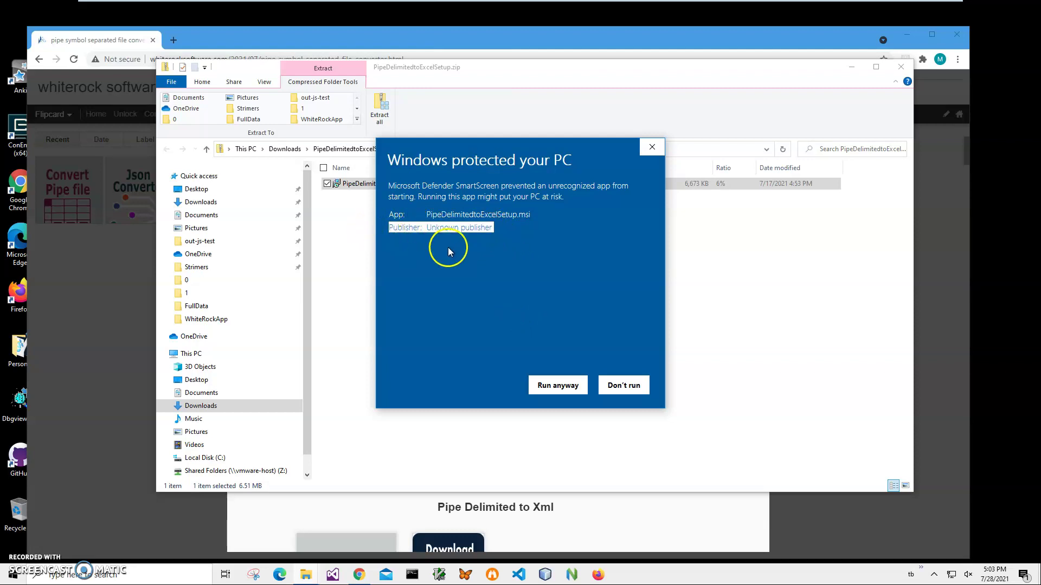
{"action": "left_click", "coordinate": [441, 244]}
{"action": "left_click", "coordinate": [554, 388]}
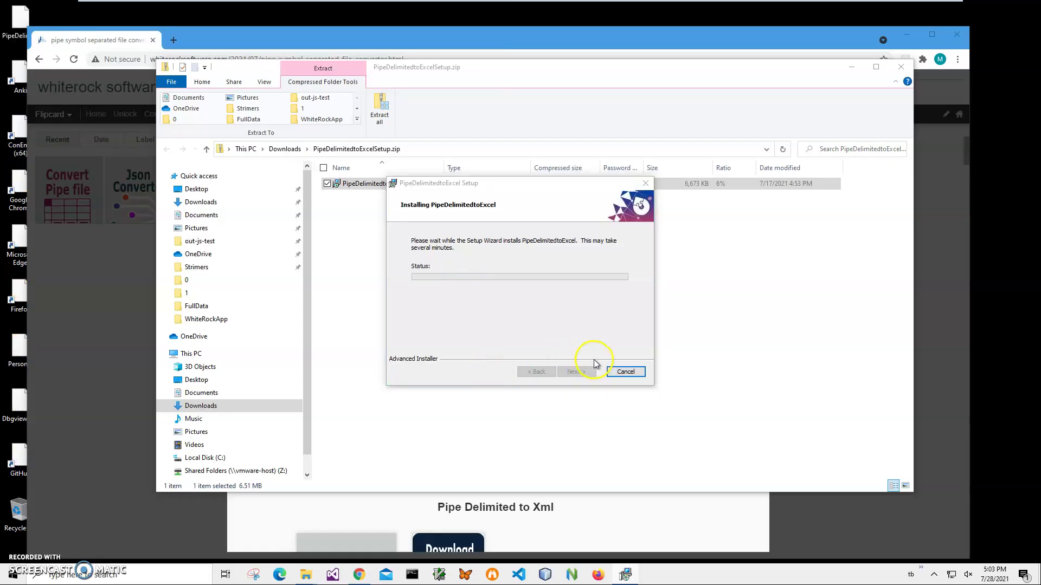
{"action": "left_click", "coordinate": [587, 374]}
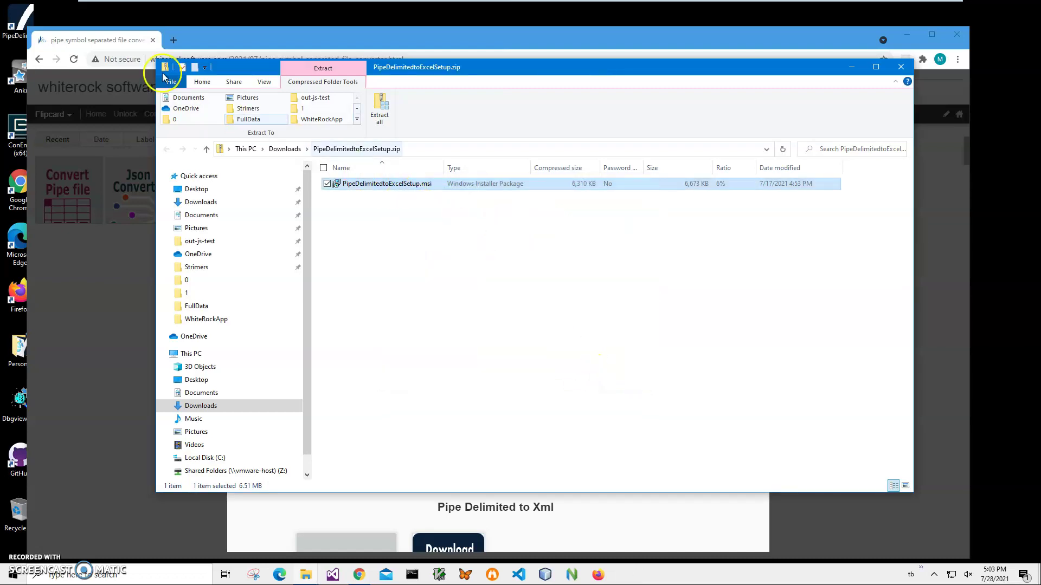
- Close the File Explorer and Chrome windows to return to the desktop
{"action": "double_click", "coordinate": [24, 27]}
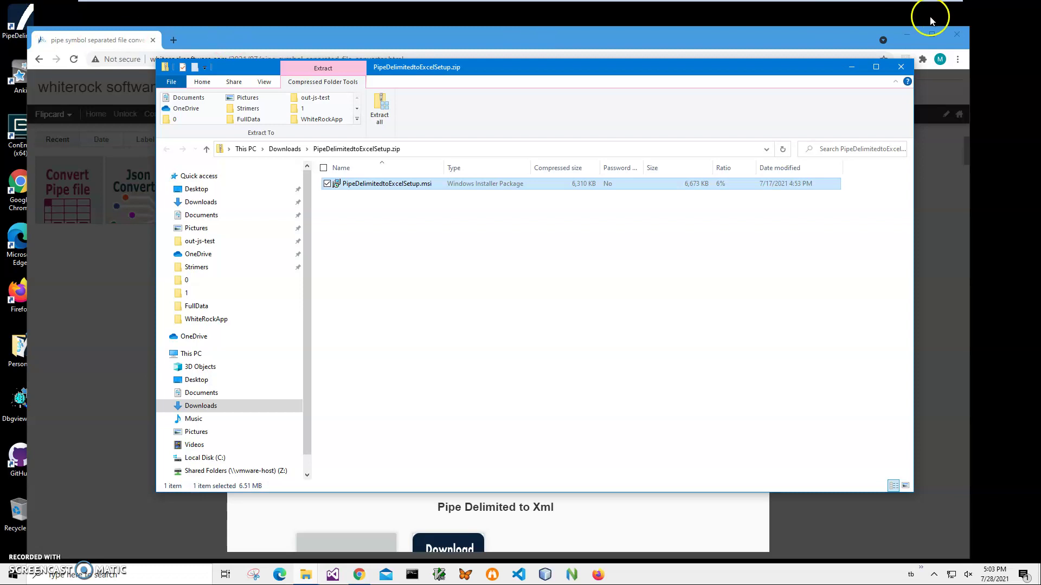
{"action": "left_click", "coordinate": [901, 67]}
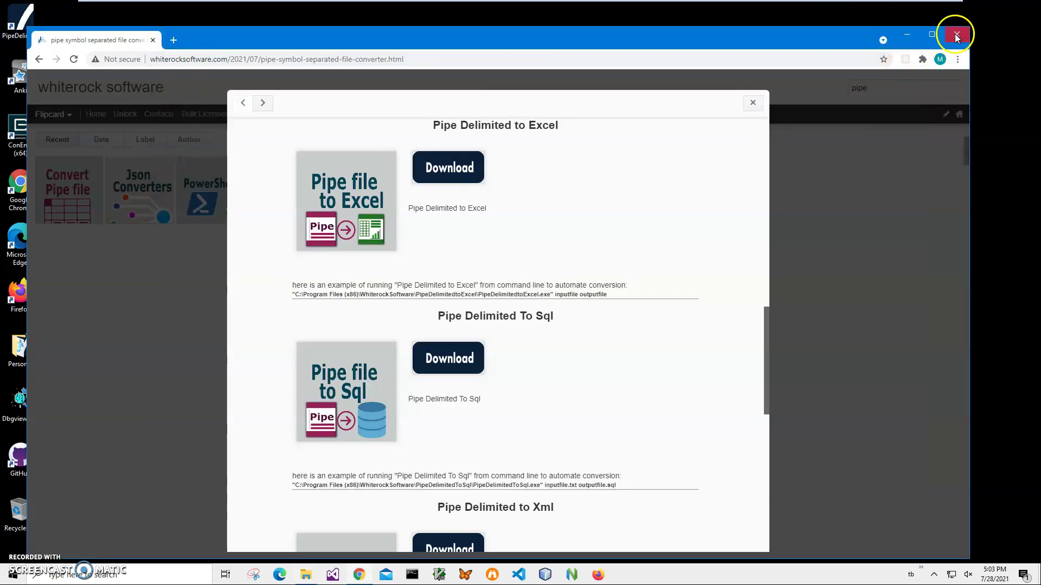
{"action": "left_click", "coordinate": [956, 36]}
- Launch Pipe Delimited to Excel and load States-PipeDelimited.txt from Documents as the input file
{"action": "left_click", "coordinate": [887, 50]}
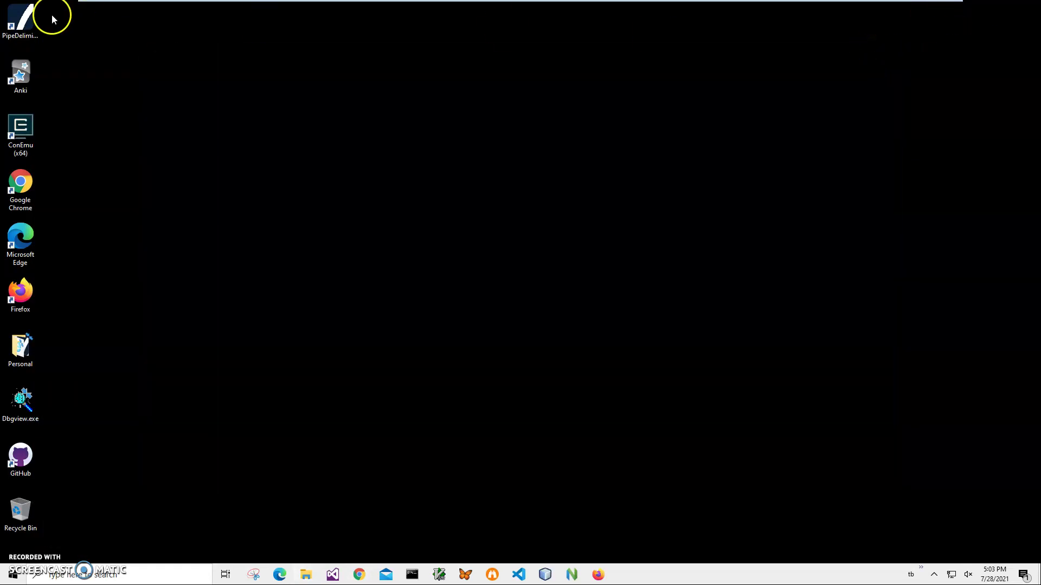
{"action": "double_click", "coordinate": [24, 19]}
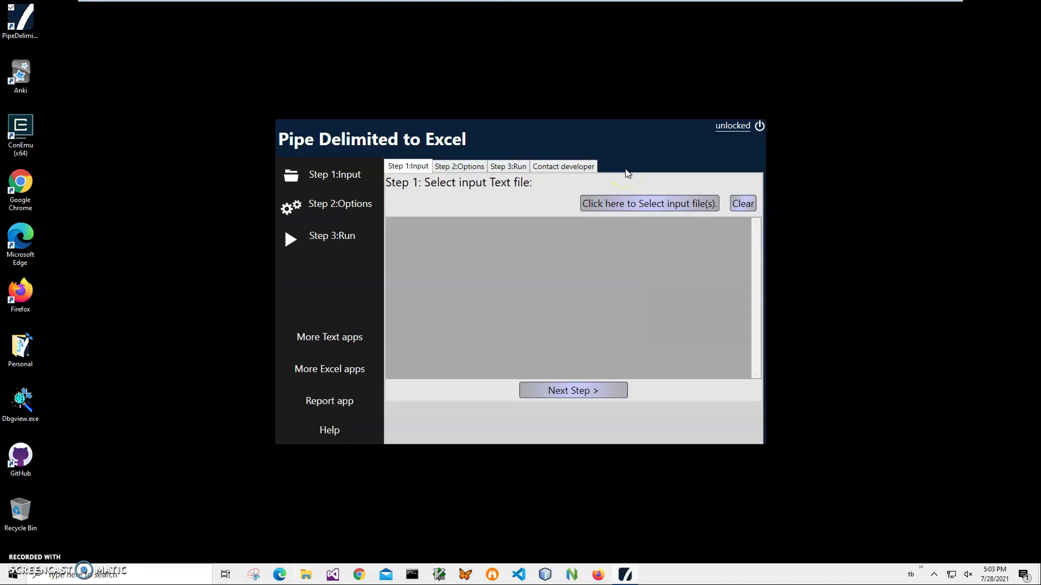
{"action": "left_click", "coordinate": [646, 211]}
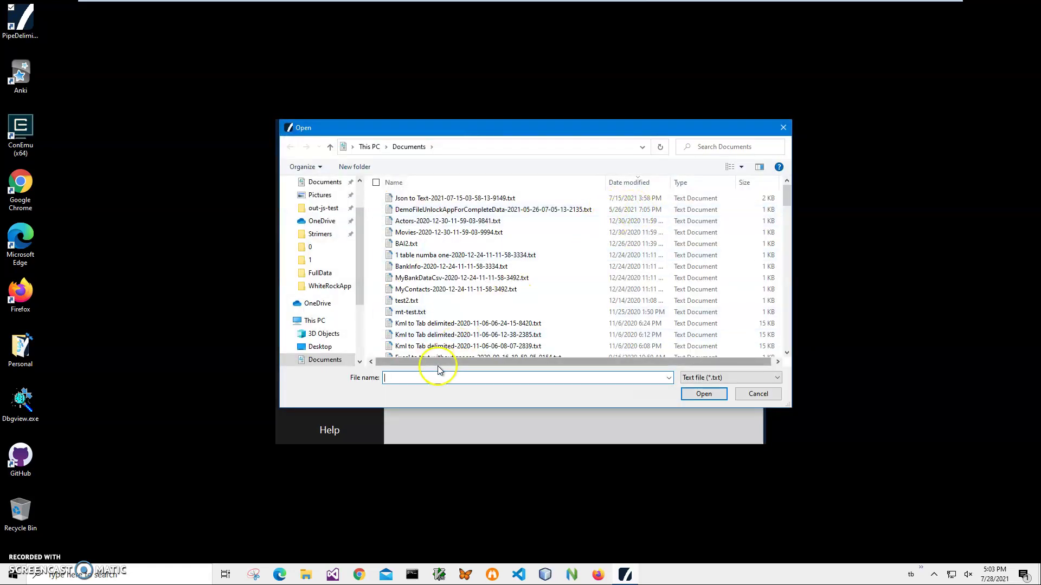
{"action": "type", "text": "Pipe"}
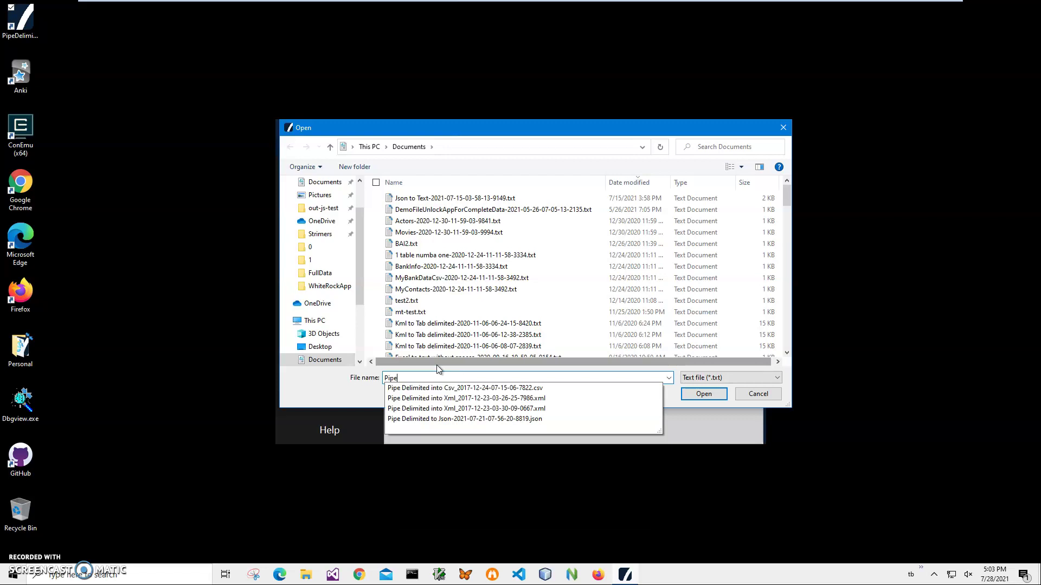
{"action": "key", "text": "BackSpace"}
{"action": "key", "text": "BackSpace"}
{"action": "key", "text": "BackSpace"}
{"action": "key", "text": "BackSpace"}
{"action": "type", "text": "Stat"}
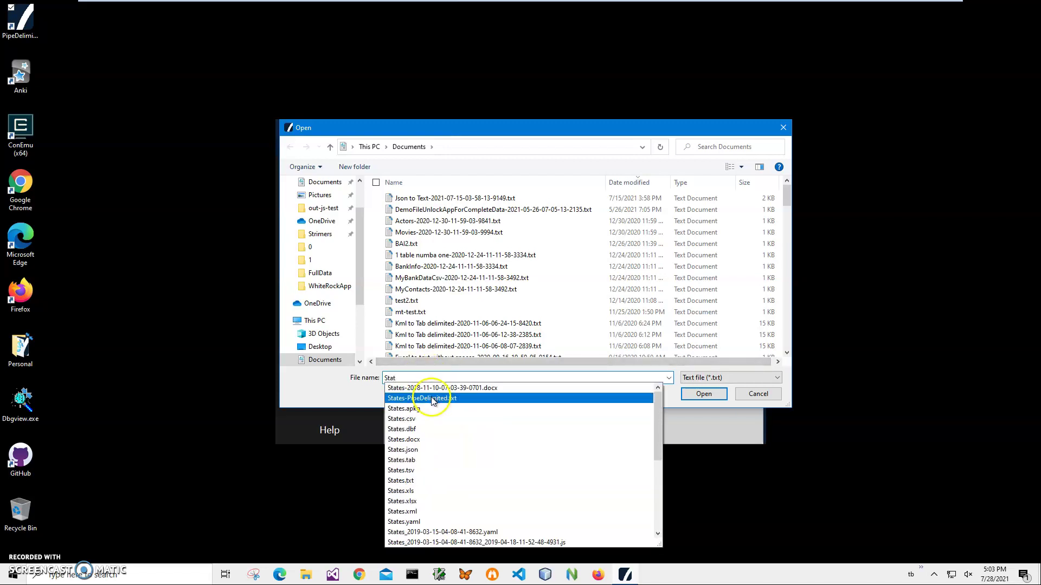
{"action": "left_click", "coordinate": [433, 399]}
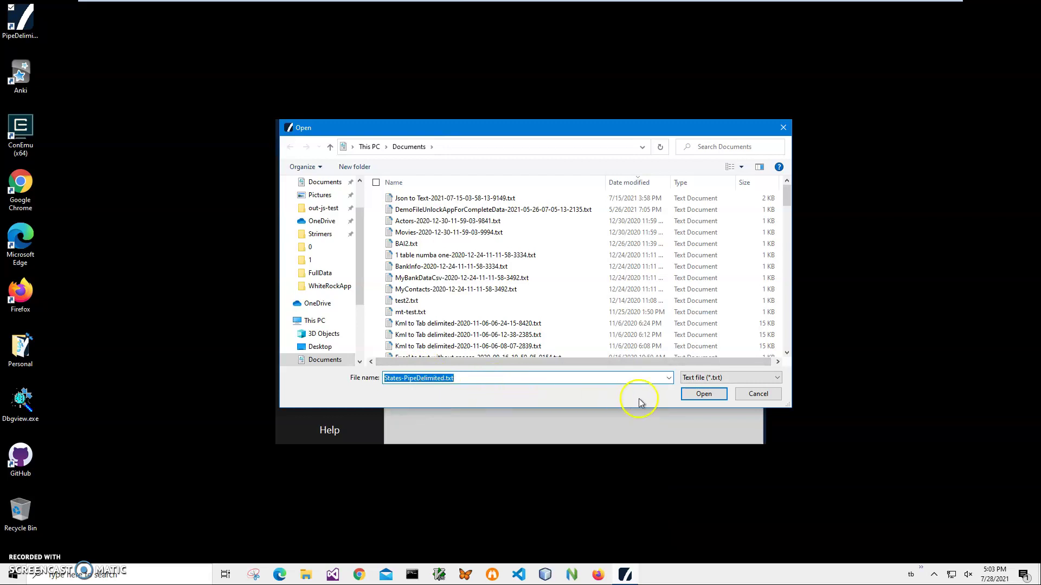
{"action": "left_click", "coordinate": [704, 394]}
- Run the conversion with default options and save the .xlsx workbook under its default name
{"action": "left_click", "coordinate": [600, 392]}
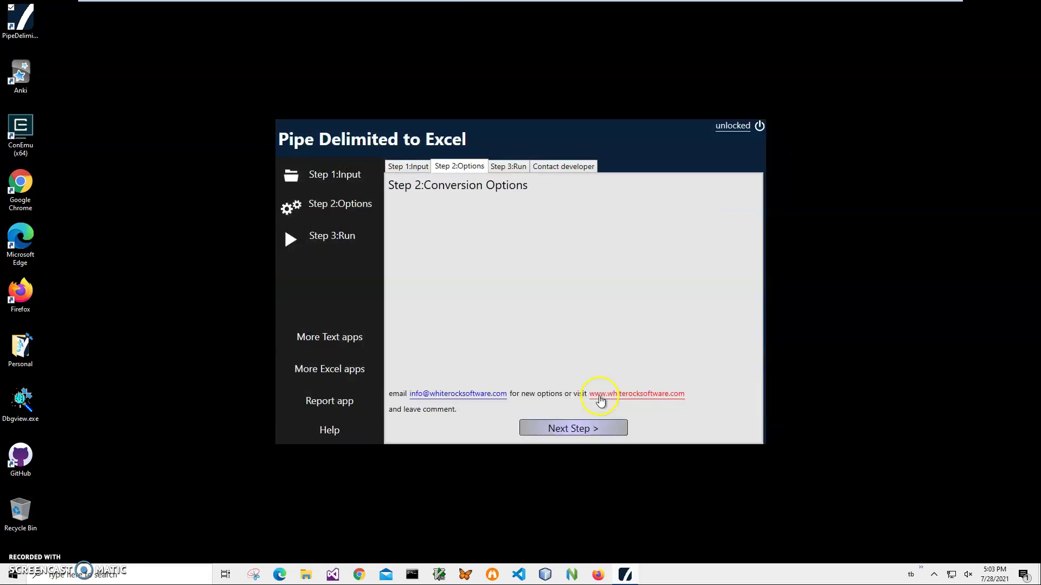
{"action": "left_click", "coordinate": [615, 436]}
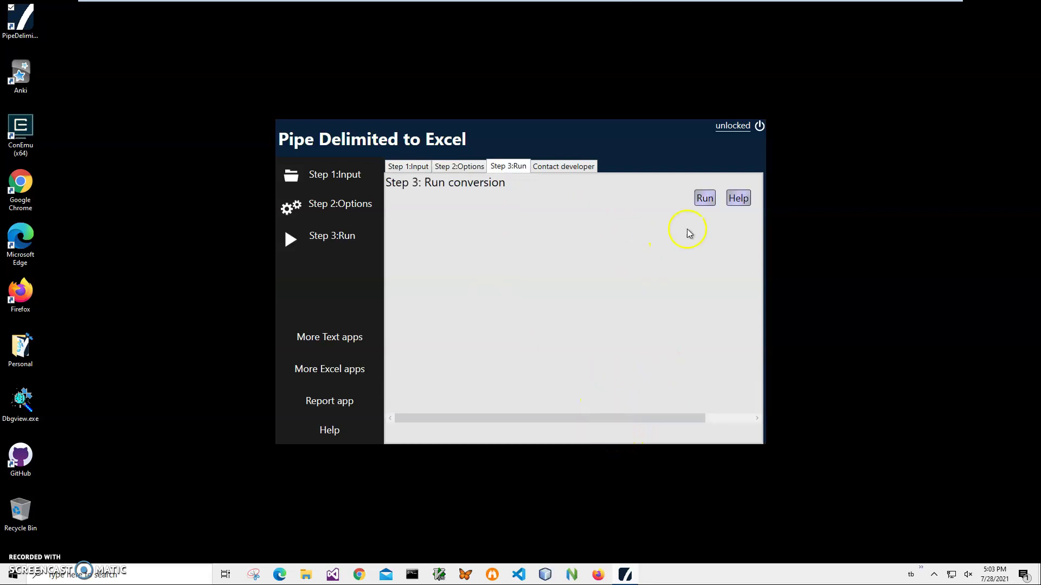
{"action": "left_click", "coordinate": [704, 198]}
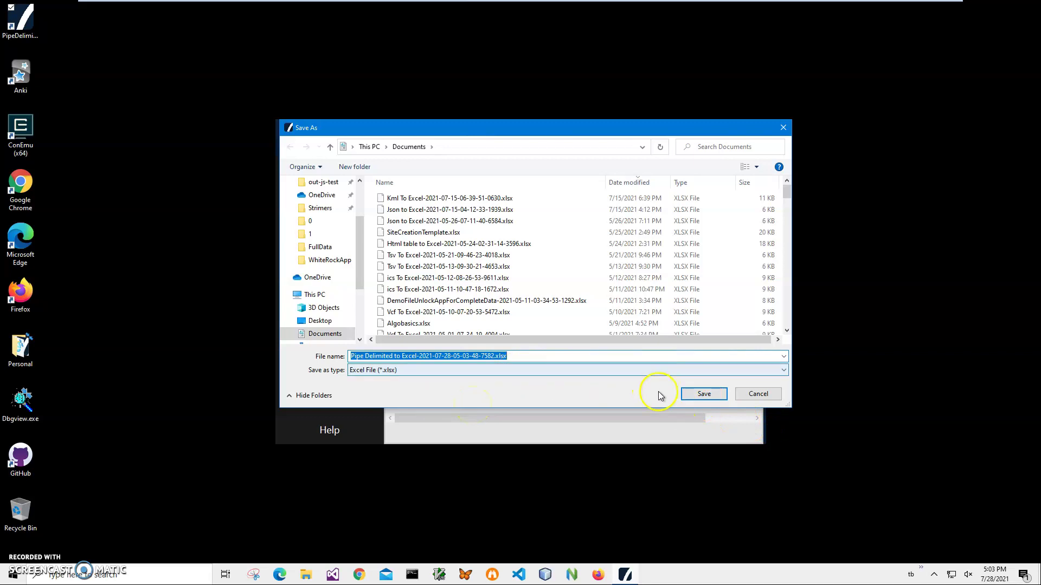
{"action": "left_click", "coordinate": [703, 395]}
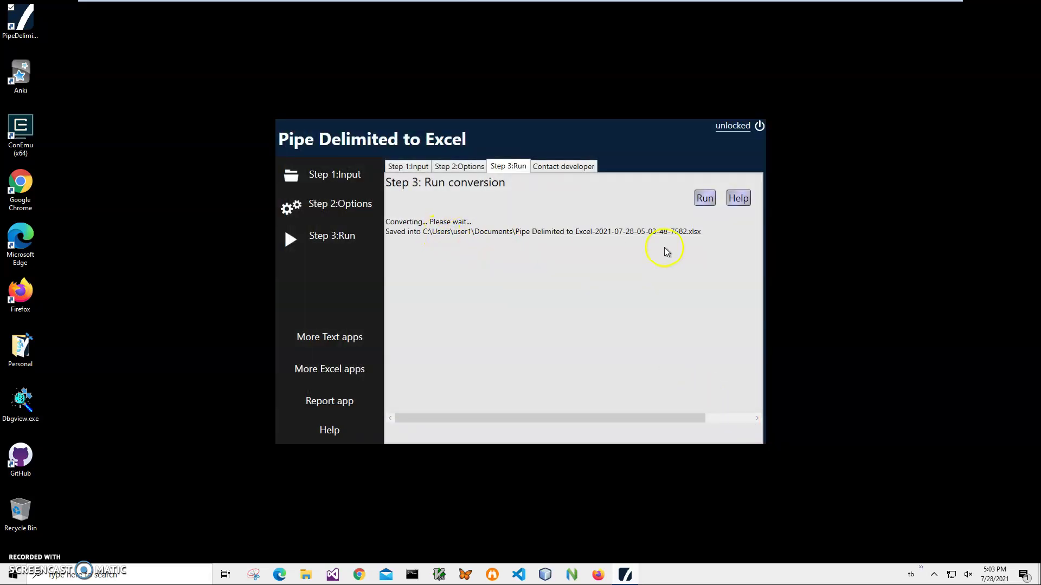
{"action": "key", "text": "super+e"}
- Open the converted states .xlsx from Recent files with Excel Mobile
{"action": "left_click", "coordinate": [457, 303]}
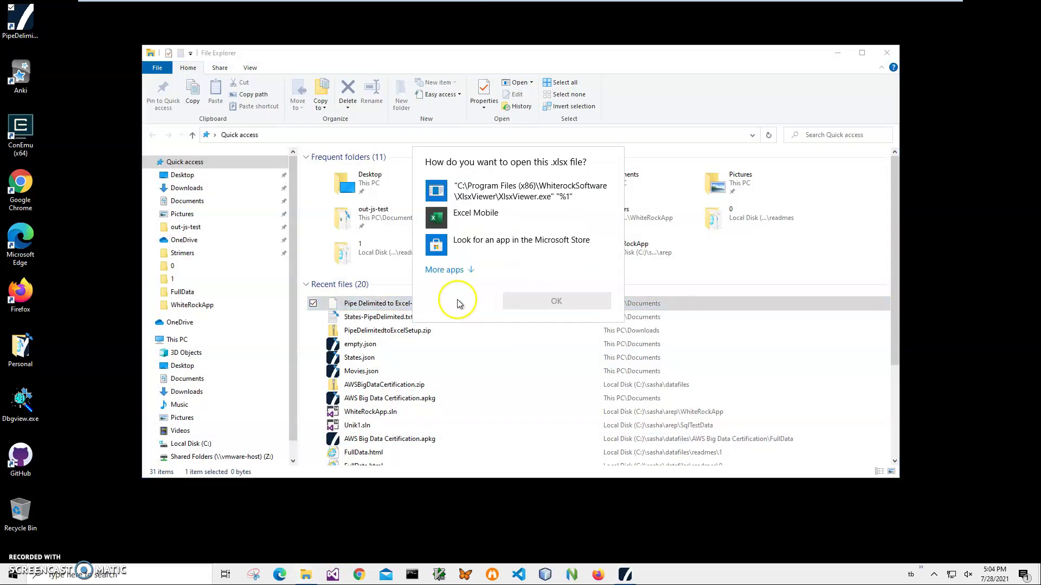
{"action": "left_click", "coordinate": [464, 221]}
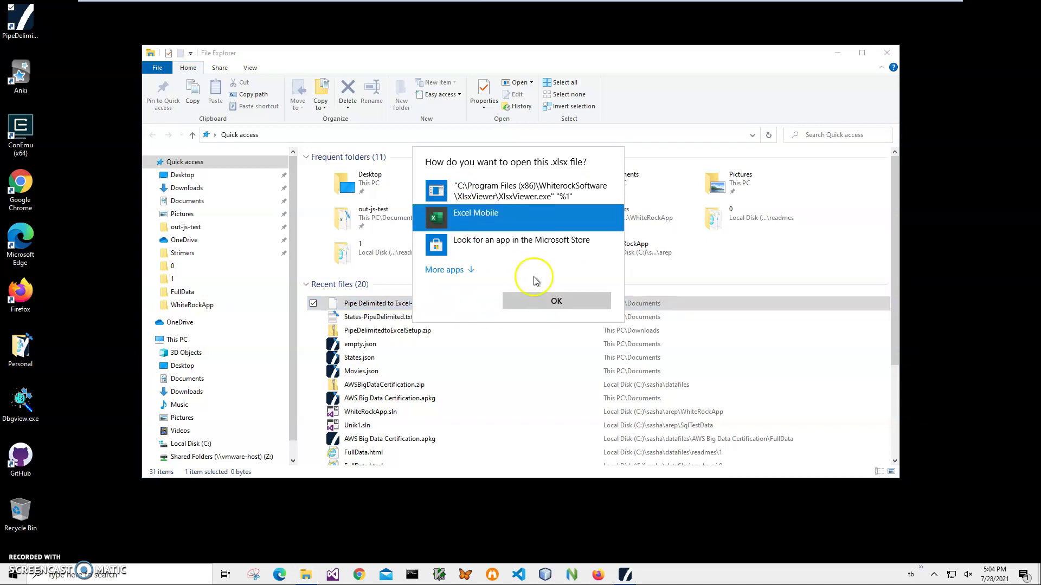
{"action": "left_click", "coordinate": [549, 305]}
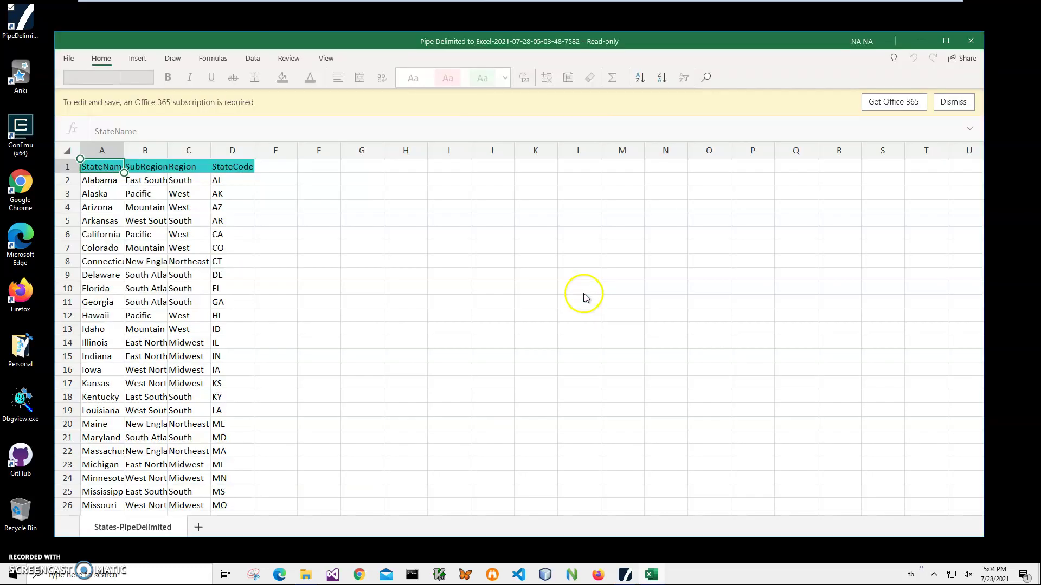
{"action": "left_click", "coordinate": [103, 194]}
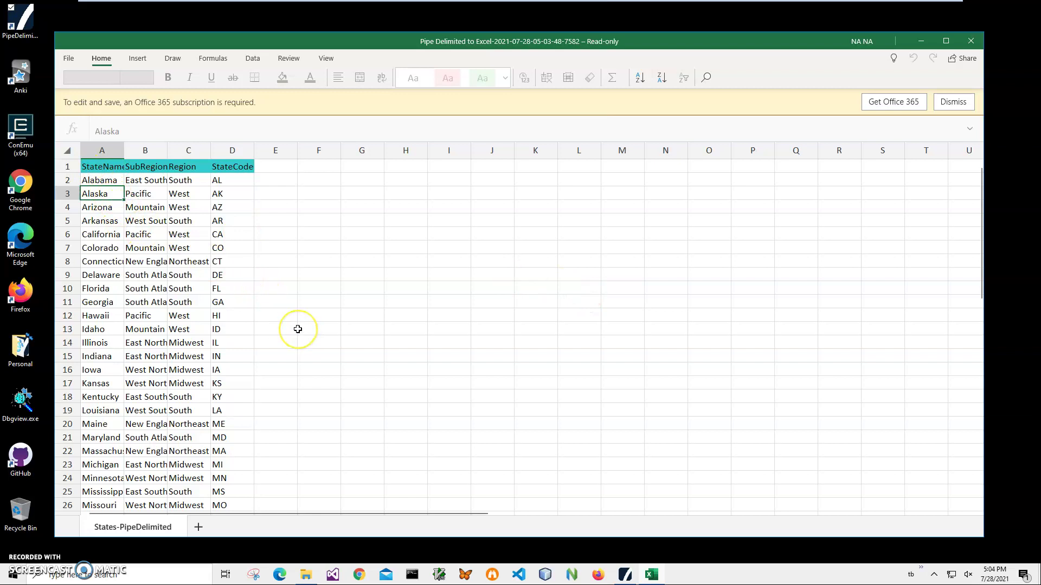
{"action": "left_click", "coordinate": [183, 370]}
{"action": "left_click", "coordinate": [202, 426]}
{"action": "scroll", "coordinate": [141, 434], "scroll_direction": "down", "scroll_amount": 4}
{"action": "scroll", "coordinate": [139, 449], "scroll_direction": "up", "scroll_amount": 4}
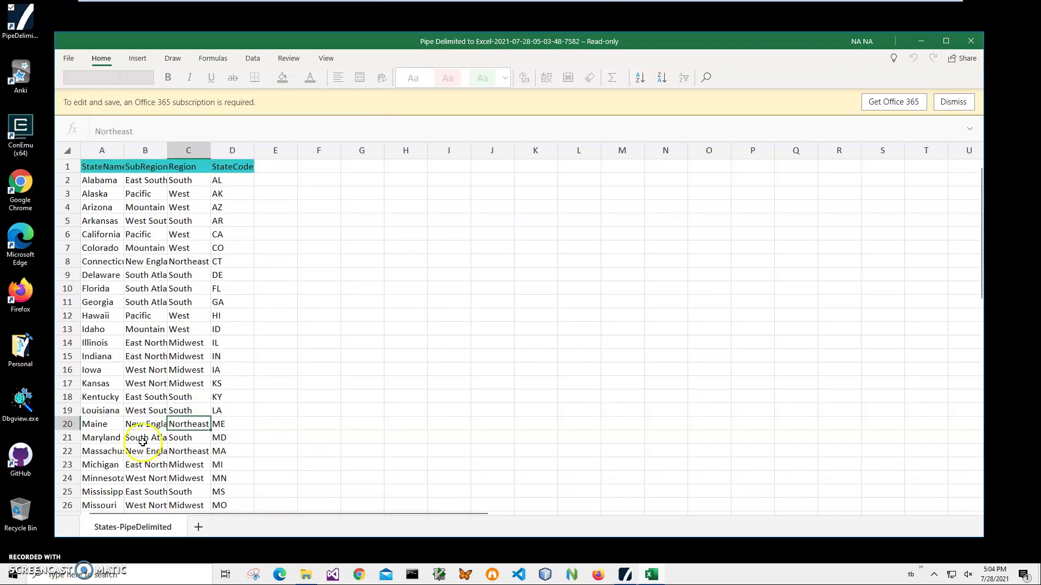
{"action": "left_click", "coordinate": [92, 180]}
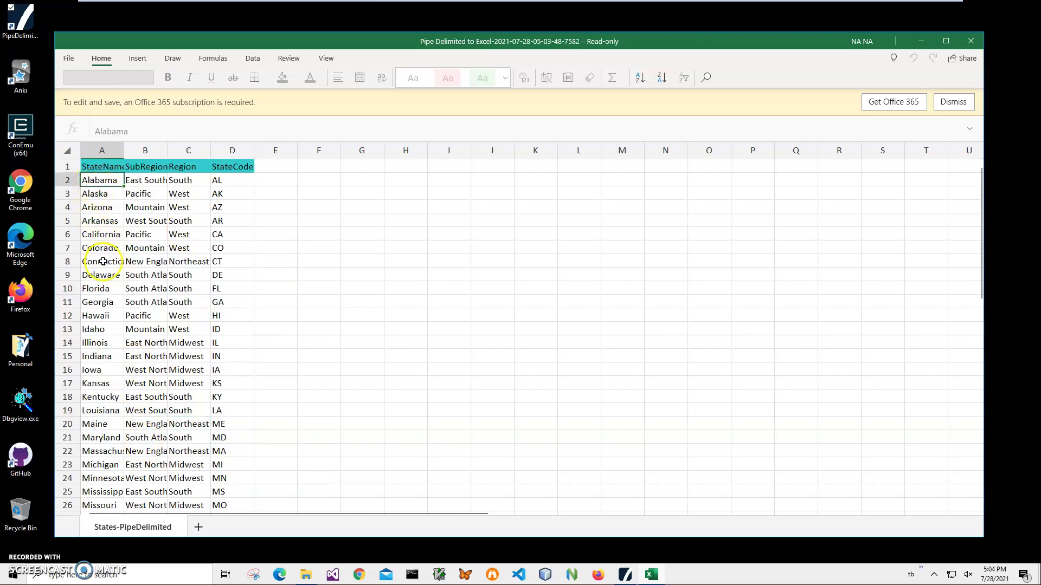
{"action": "scroll", "coordinate": [105, 274], "scroll_direction": "down", "scroll_amount": 11}
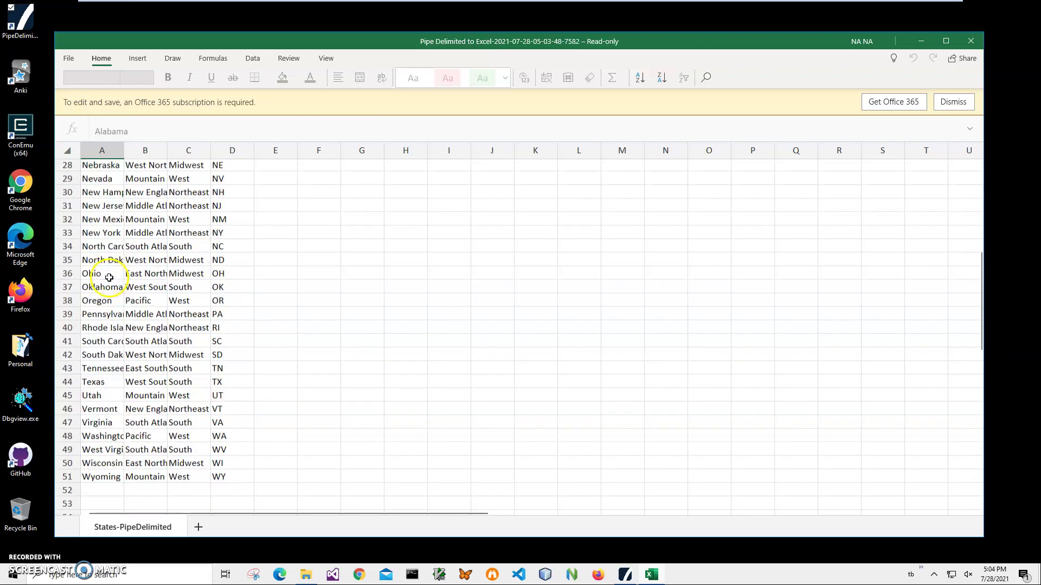
{"action": "left_click", "coordinate": [102, 405]}
{"action": "scroll", "coordinate": [168, 333], "scroll_direction": "up", "scroll_amount": 11}
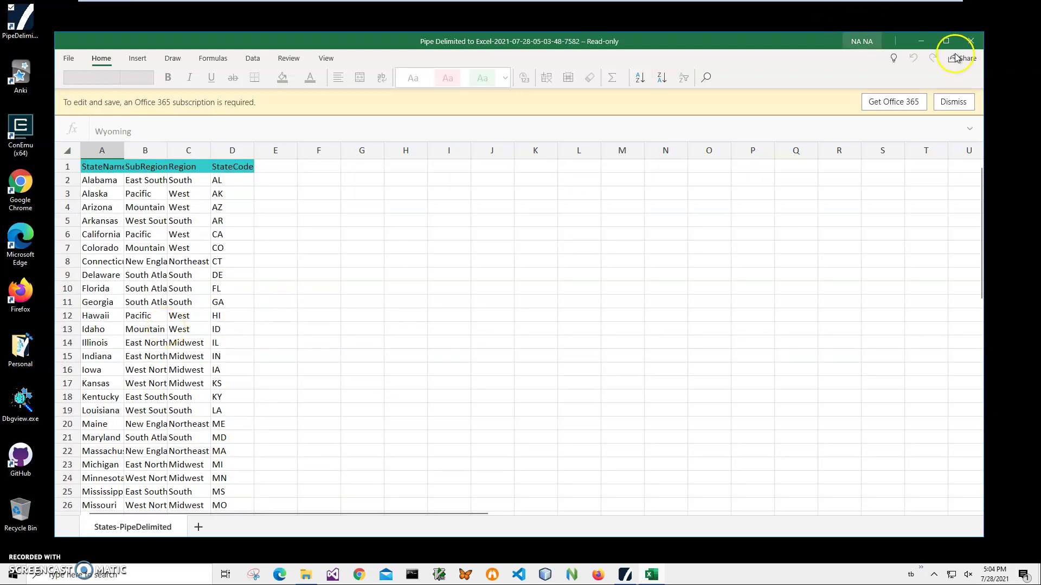
{"action": "left_click_drag", "start_coordinate": [795, 43], "coordinate": [812, 43]}
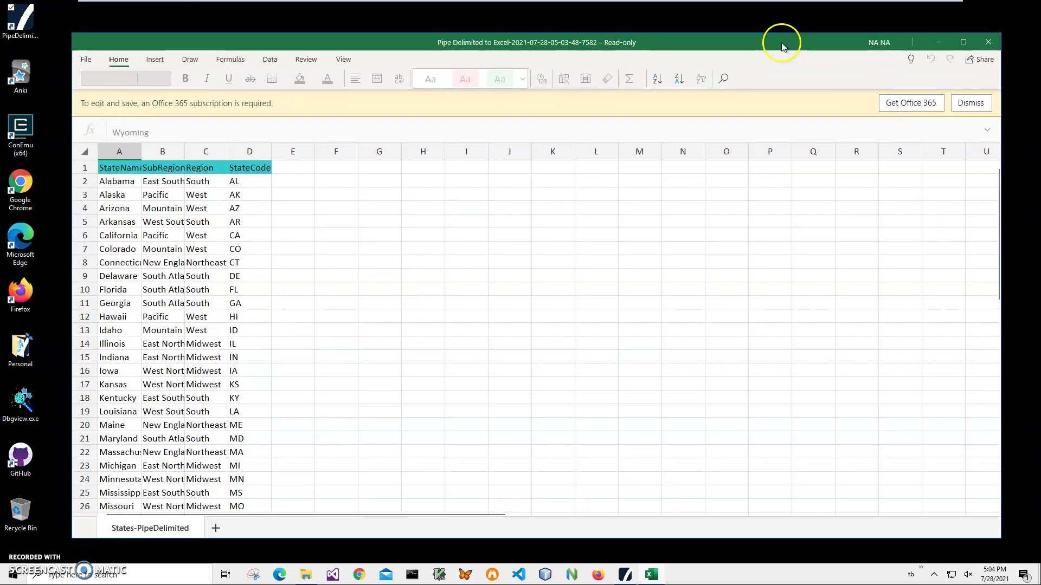